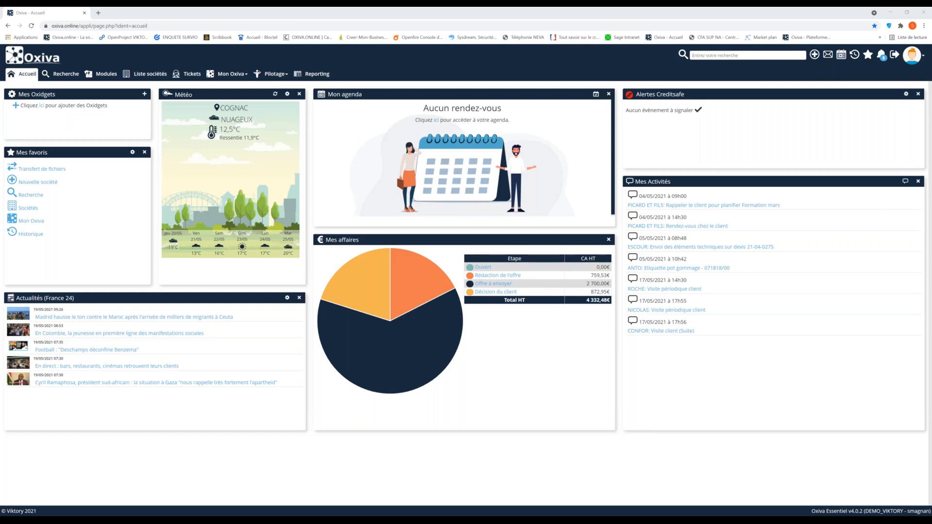
# Open the PICARD ET FILS company record and check the merge documents available in its general information
pyautogui.click(854, 56)
pyautogui.click(765, 80)
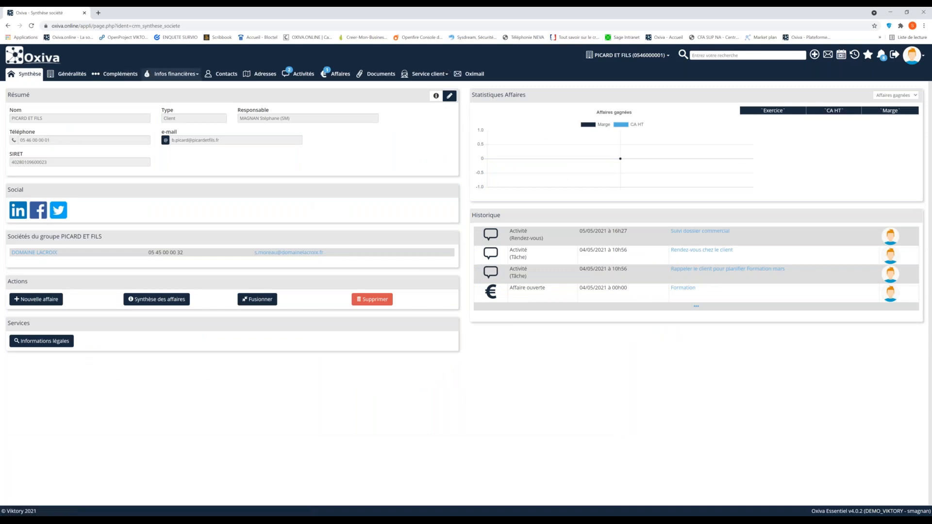
pyautogui.click(85, 77)
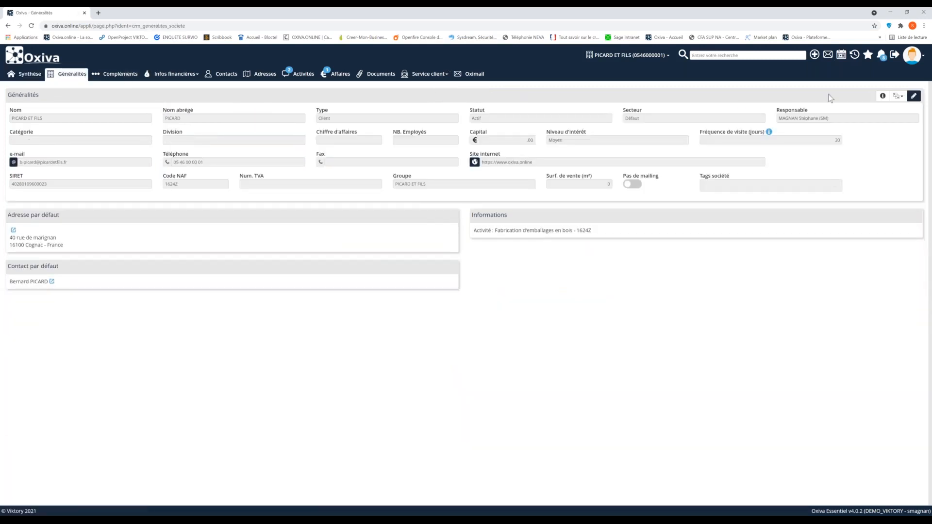
pyautogui.click(898, 95)
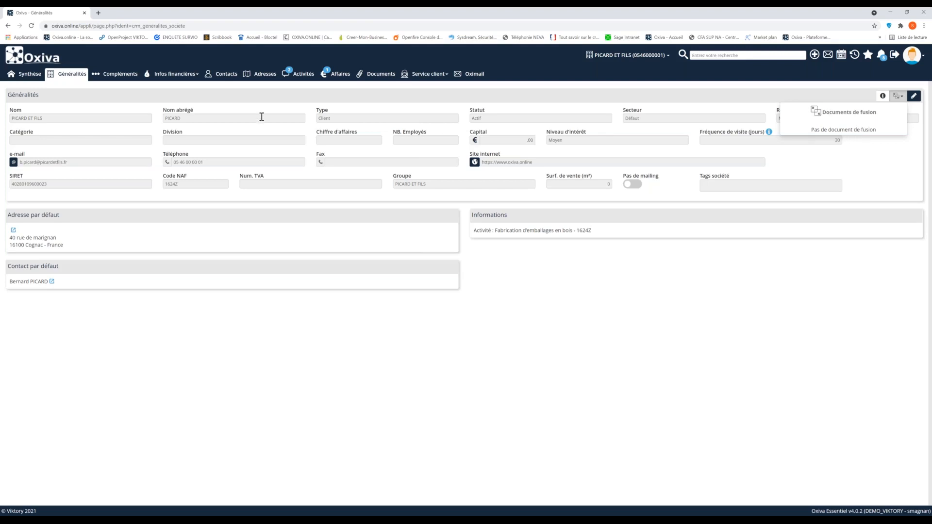
# Open the company contact whose function is Gérant and check the merge documents available for that contact
pyautogui.click(224, 74)
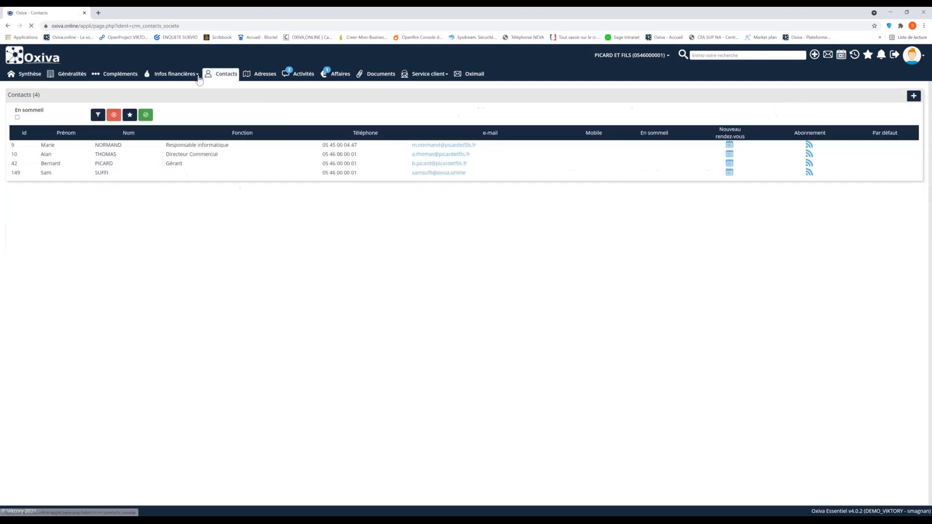
pyautogui.click(83, 173)
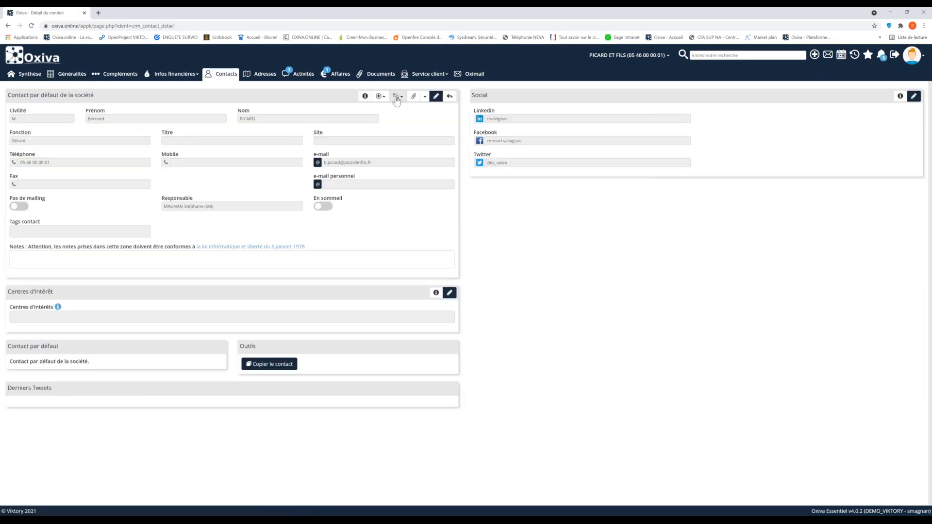
pyautogui.click(398, 96)
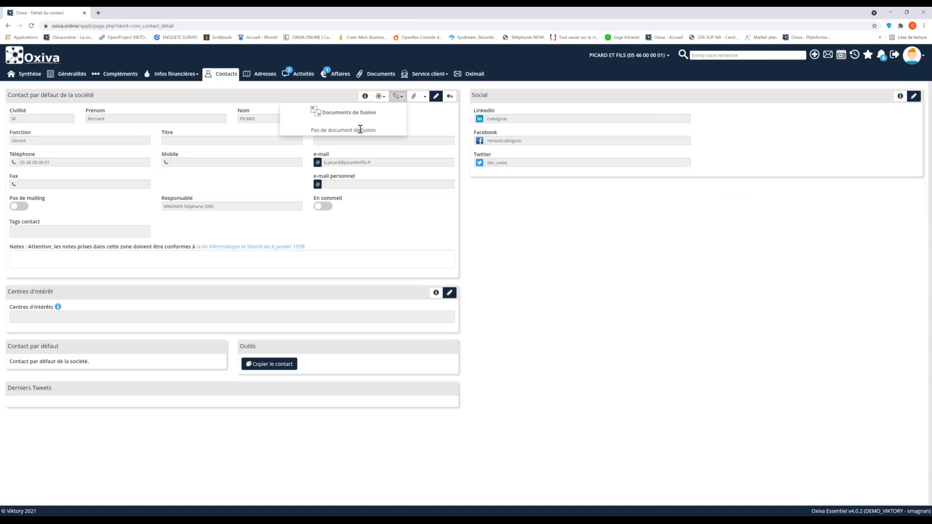
pyautogui.click(526, 204)
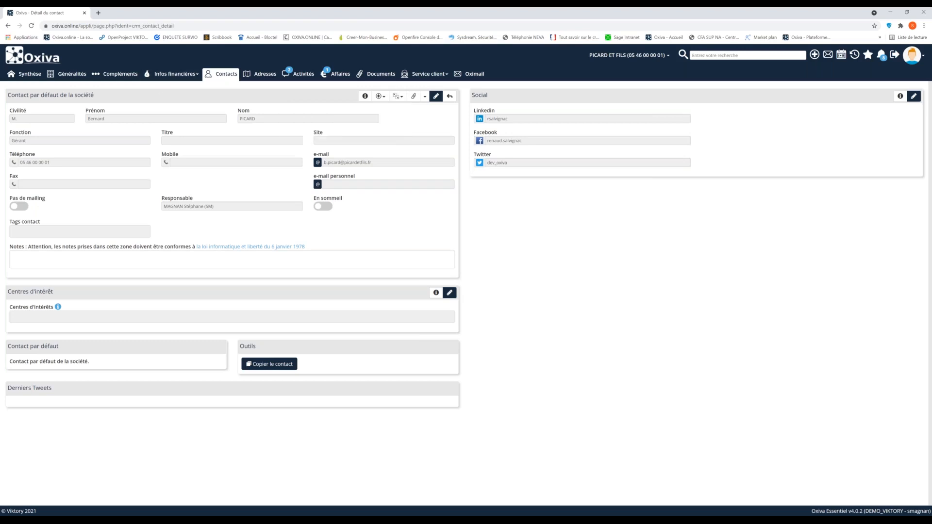
# Open the Fusion module from the home page and start the assistant for a new merge document
pyautogui.click(33, 63)
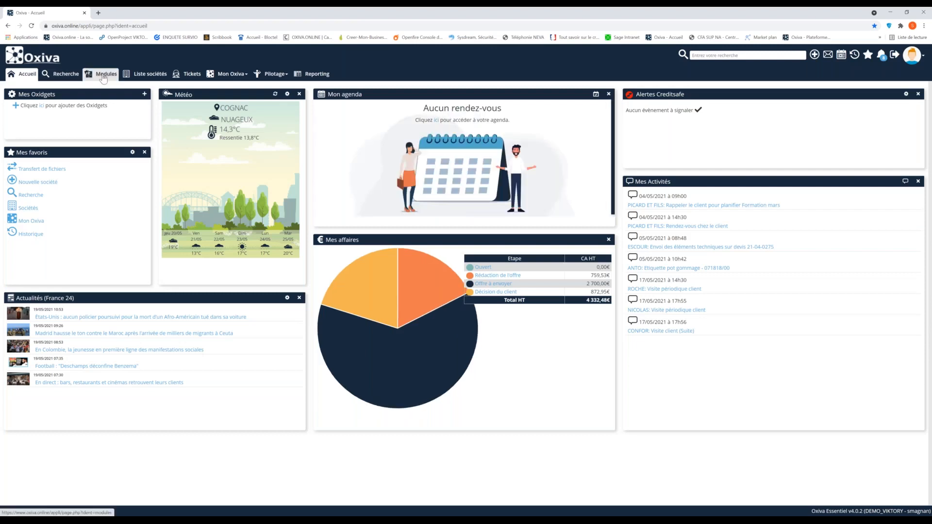
pyautogui.click(103, 75)
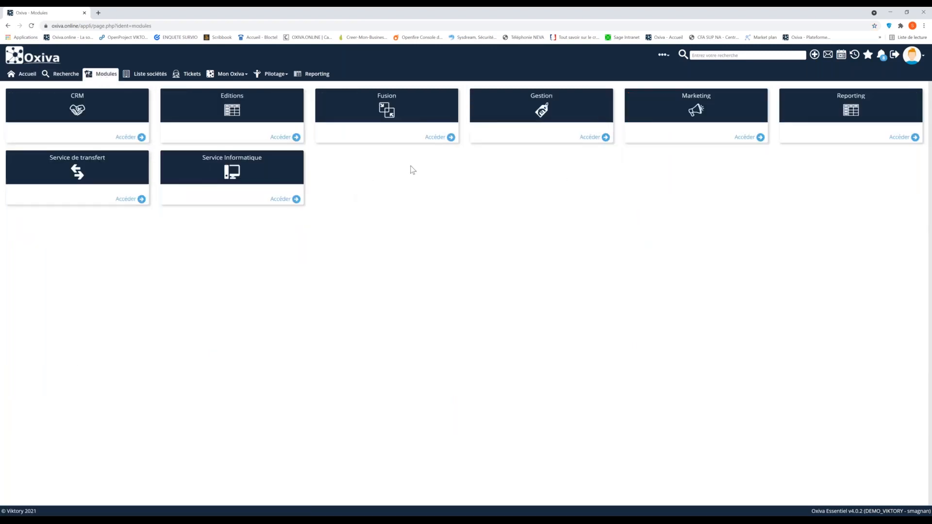
pyautogui.click(436, 138)
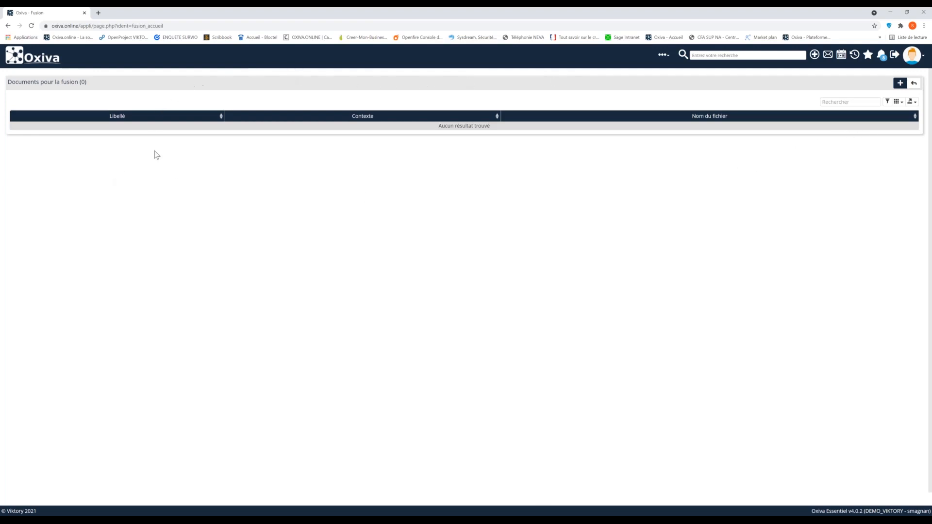
pyautogui.click(900, 84)
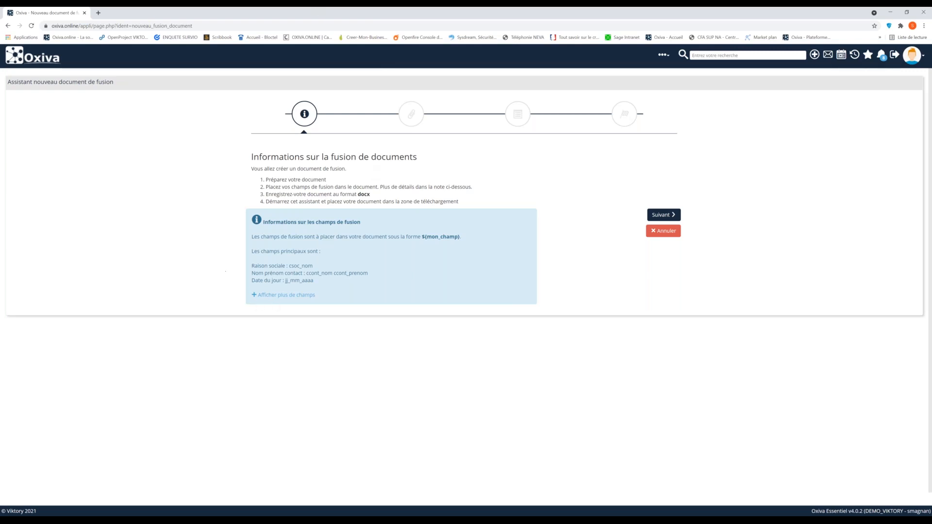
# Expand the full list of merge fields and review the Société, Contact and Adresse field names
pyautogui.click(271, 296)
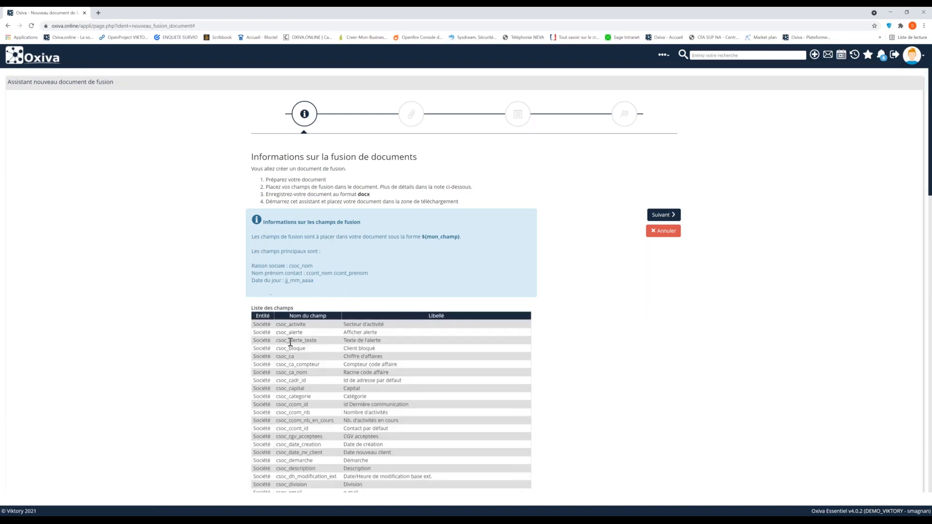
pyautogui.scroll(-10, 290, 343)
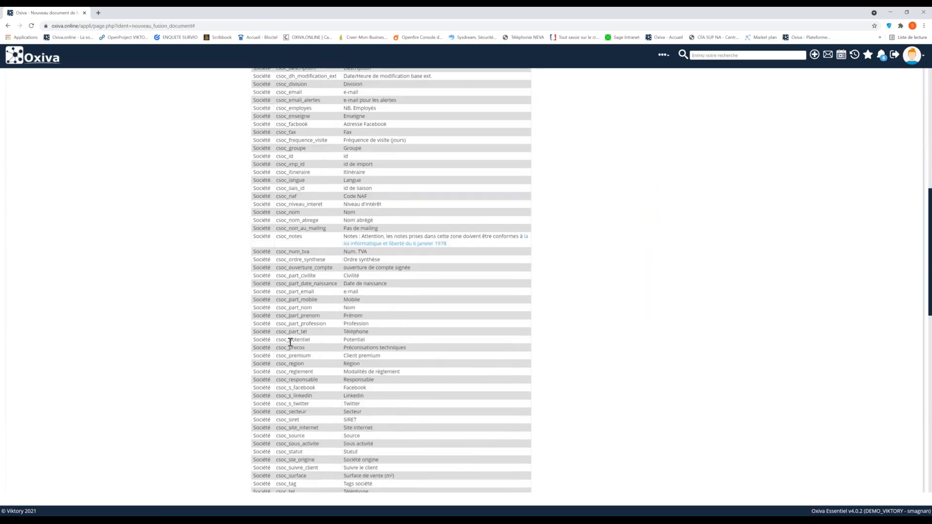
pyautogui.scroll(-10, 290, 342)
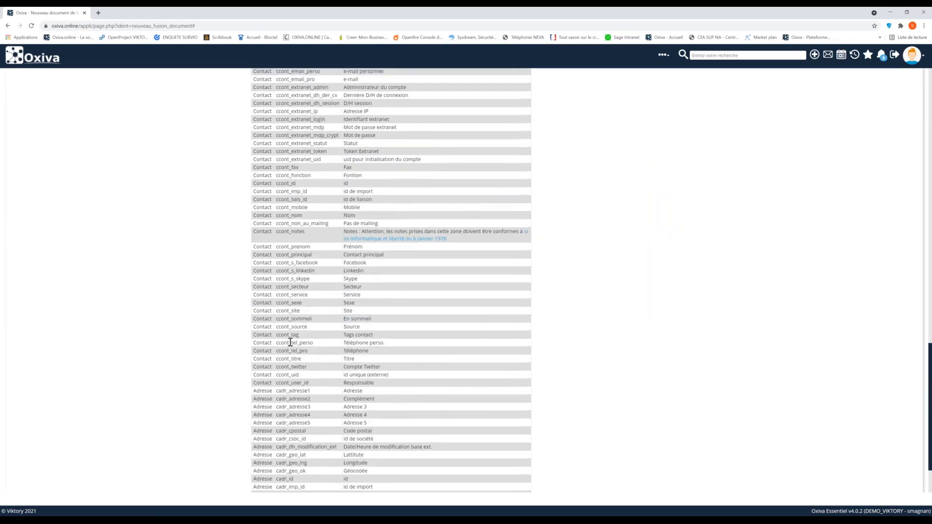
pyautogui.scroll(9, 291, 343)
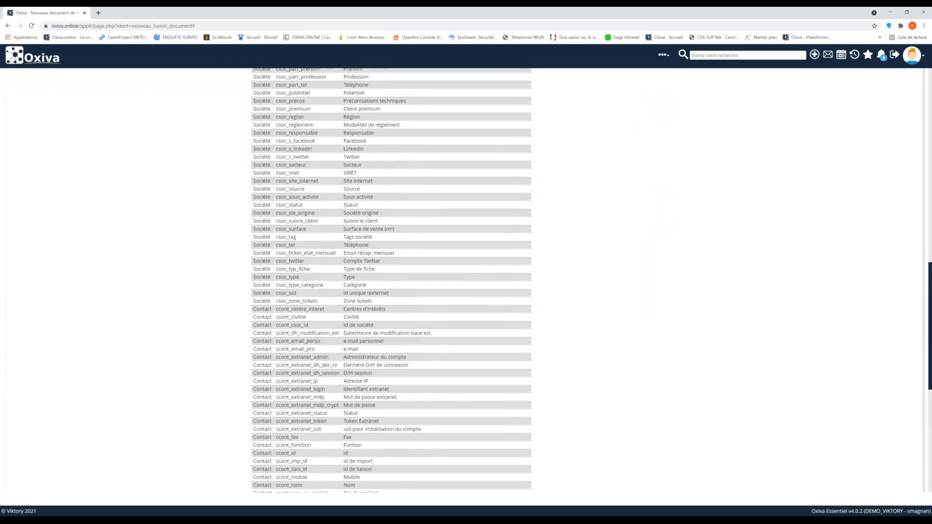
pyautogui.scroll(6, 292, 342)
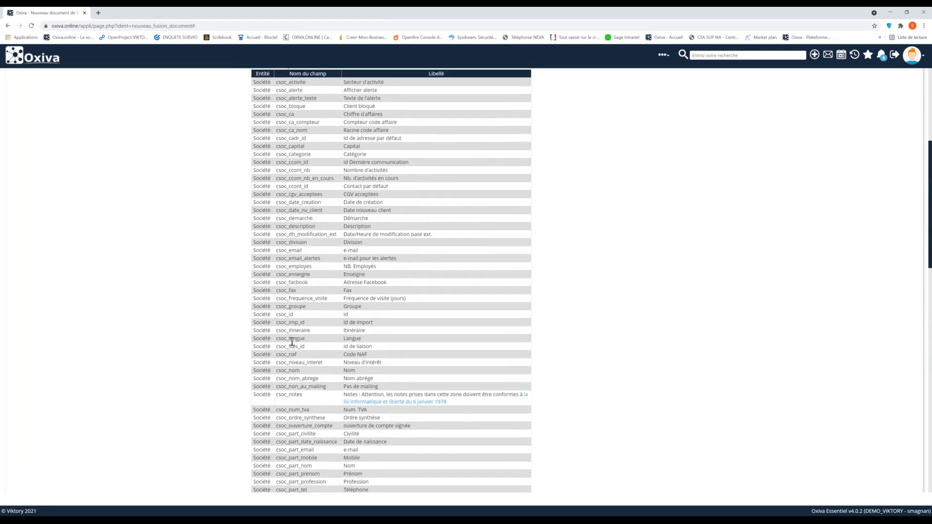
pyautogui.scroll(-12, 292, 343)
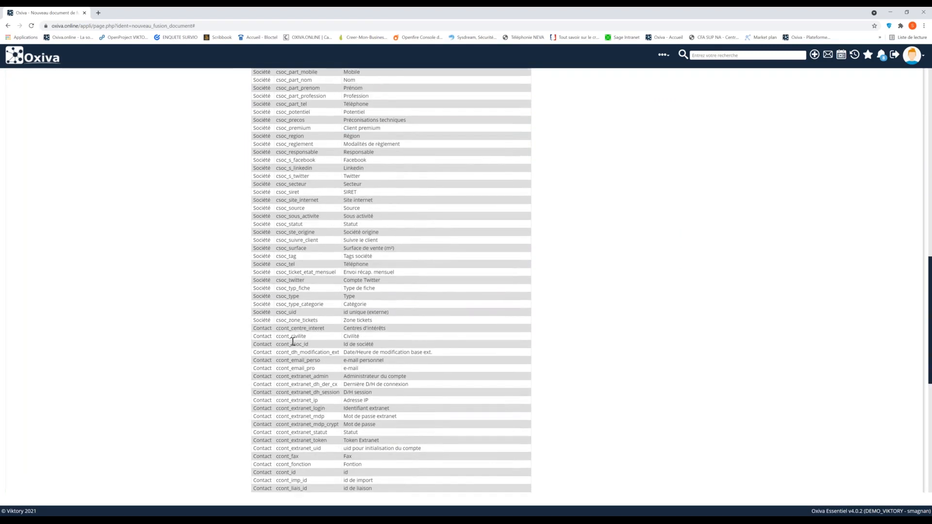
pyautogui.scroll(-5, 295, 342)
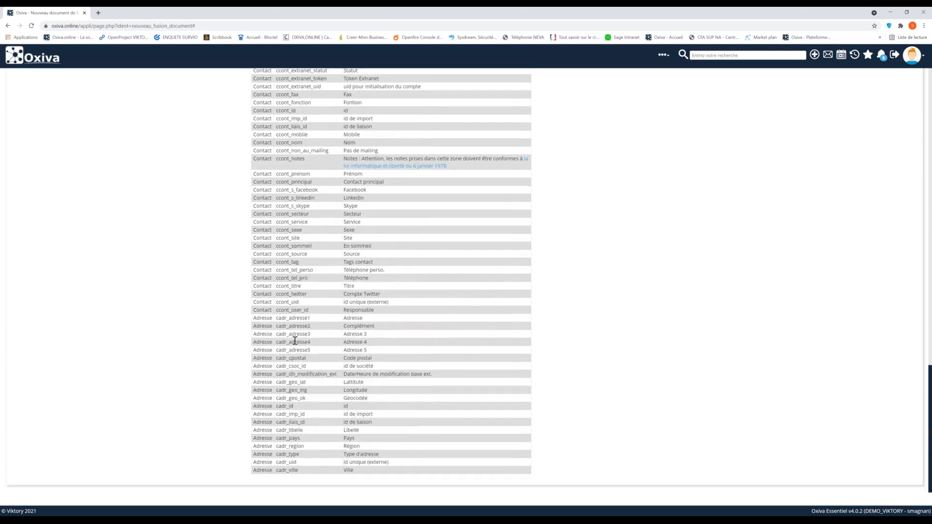
pyautogui.scroll(15, 294, 341)
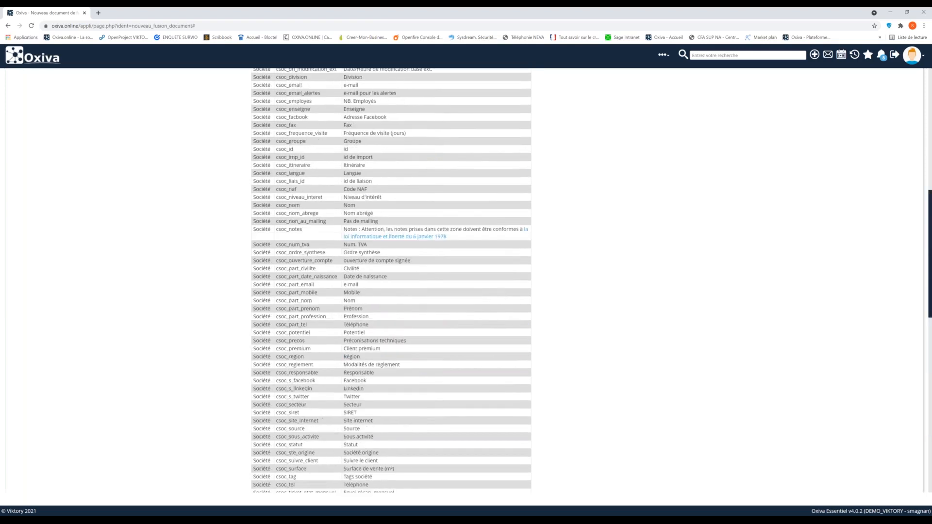
pyautogui.scroll(2, 676, 271)
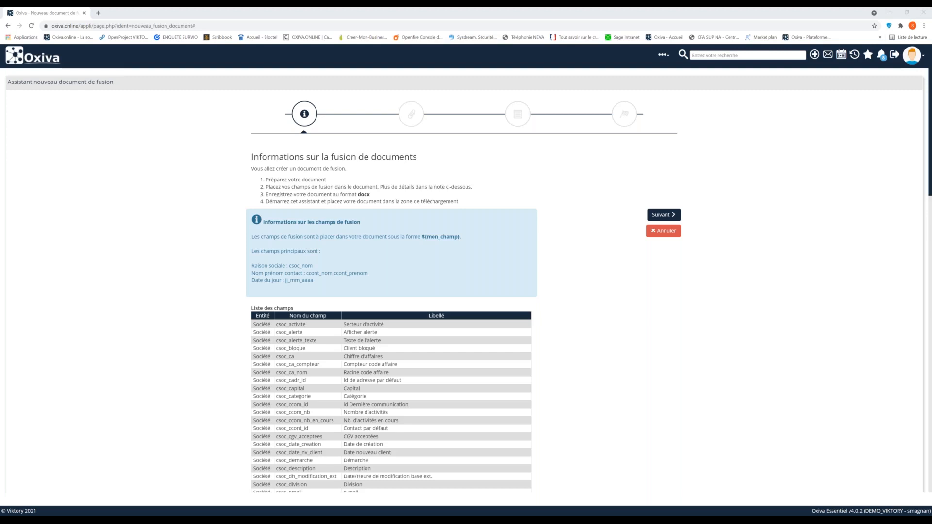
# Switch to the OUVERTURE DE COMPTE template in Word, examine its merge fields from ${csoc_nom} down to the signature block, and close it
pyautogui.moveTo(0, 82); pyautogui.dragTo(514, 5)
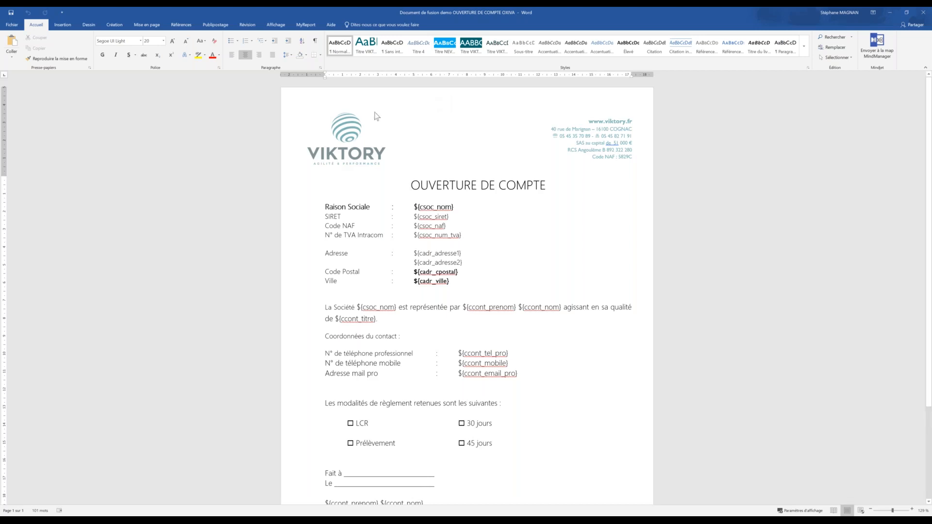
pyautogui.moveTo(330, 207); pyautogui.dragTo(361, 207)
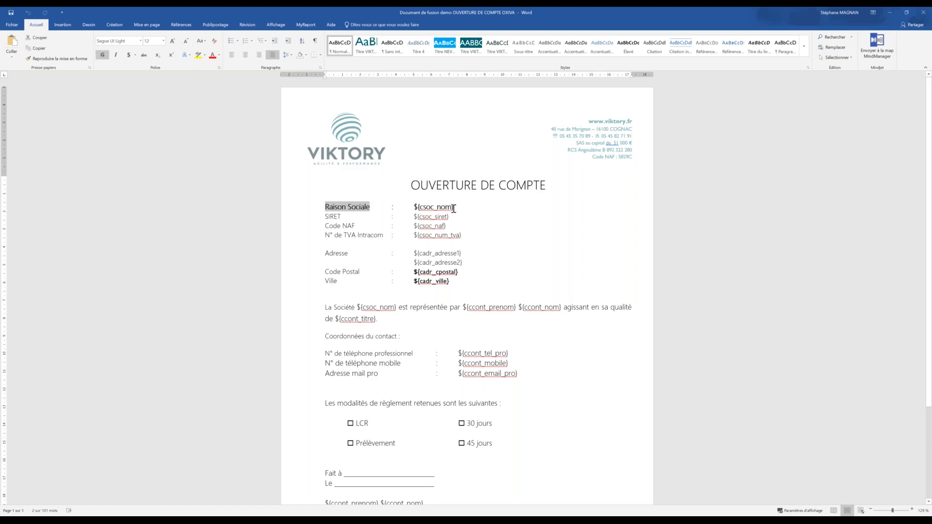
pyautogui.moveTo(453, 207); pyautogui.dragTo(414, 207)
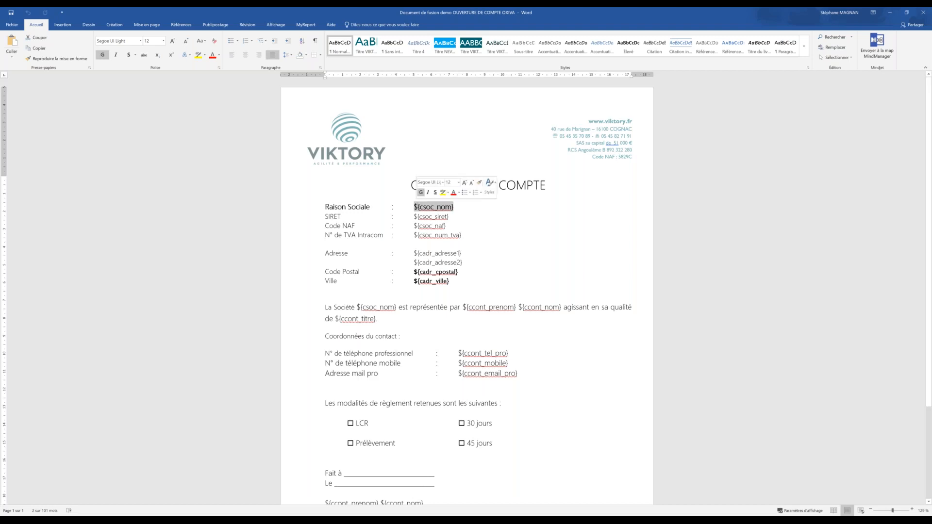
pyautogui.click(454, 207)
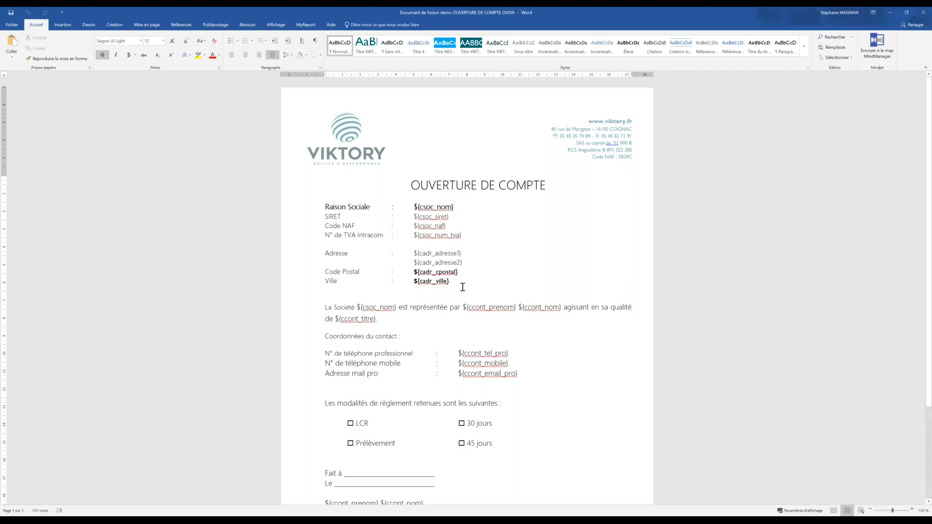
pyautogui.moveTo(458, 281); pyautogui.dragTo(412, 282)
pyautogui.click(478, 290)
pyautogui.scroll(-3, 562, 277)
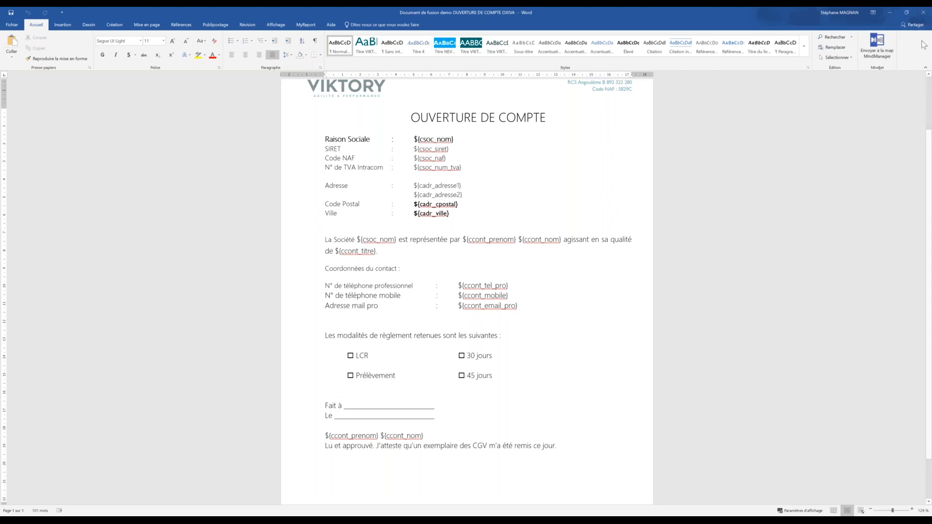
pyautogui.click(923, 12)
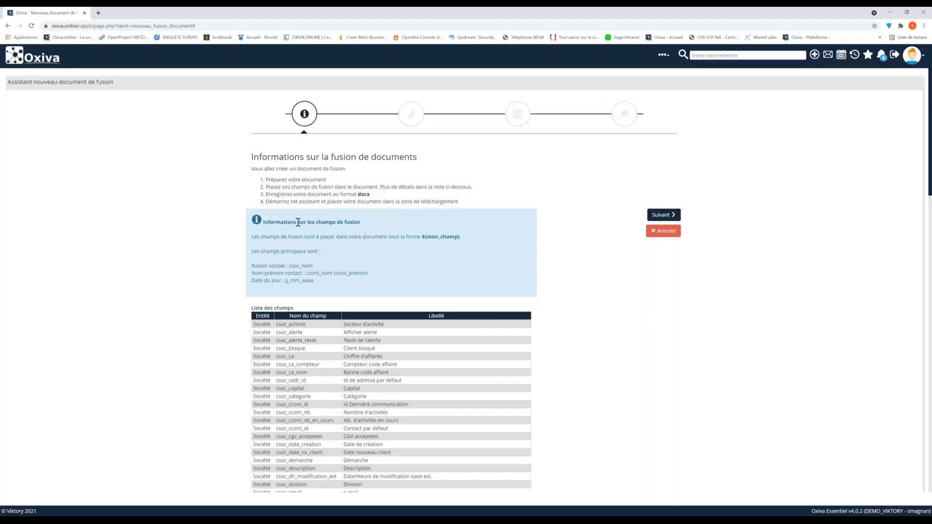
# Add the Word template file as the merge document in the assistant's document selection and continue to the document details
pyautogui.click(656, 216)
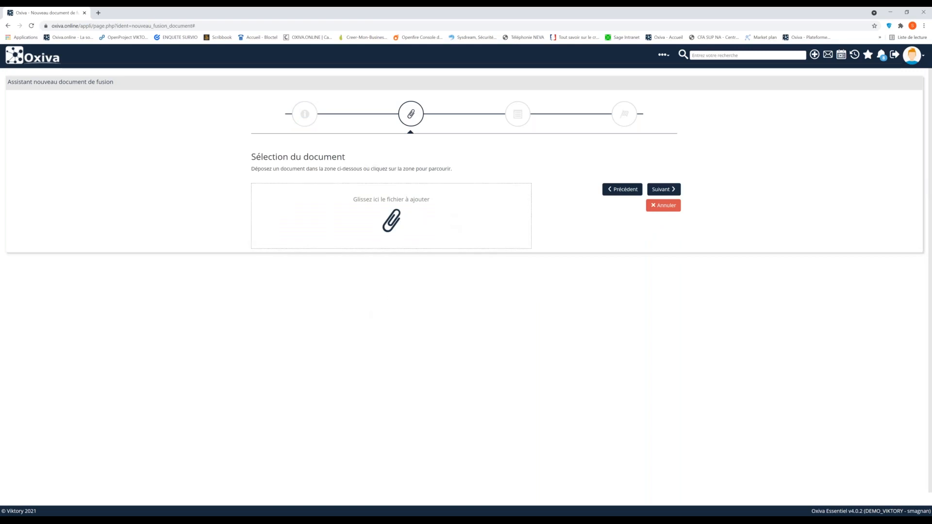
pyautogui.moveTo(122, 311); pyautogui.dragTo(358, 216)
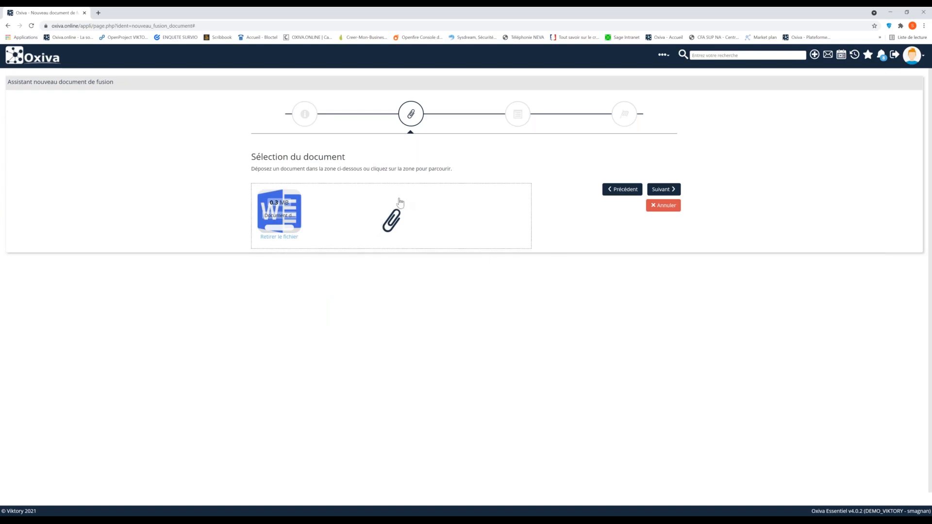
pyautogui.click(661, 190)
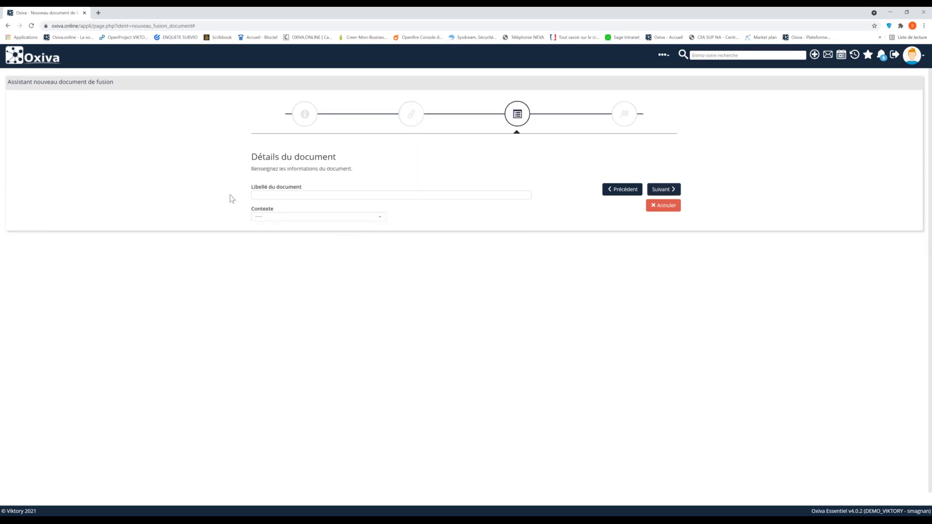
# Label the merge document "Ouverture de compte client", set its context to Contact and continue to the final stage
pyautogui.click(259, 196)
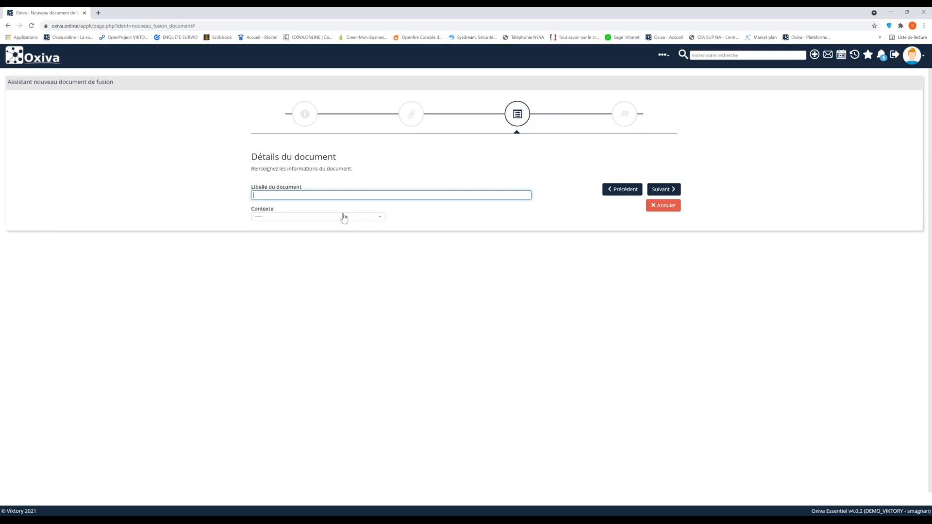
pyautogui.write('Ouverture de compte client')
pyautogui.click(336, 220)
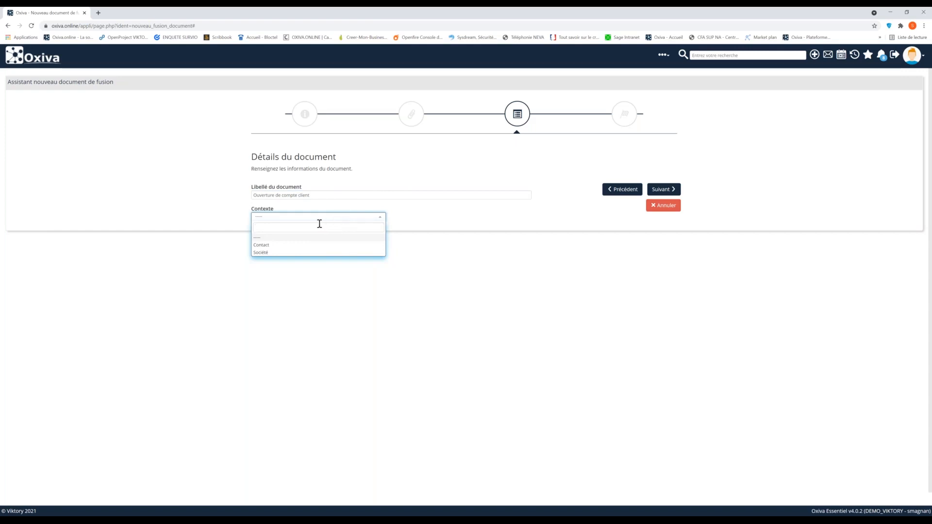
pyautogui.click(258, 245)
pyautogui.click(656, 189)
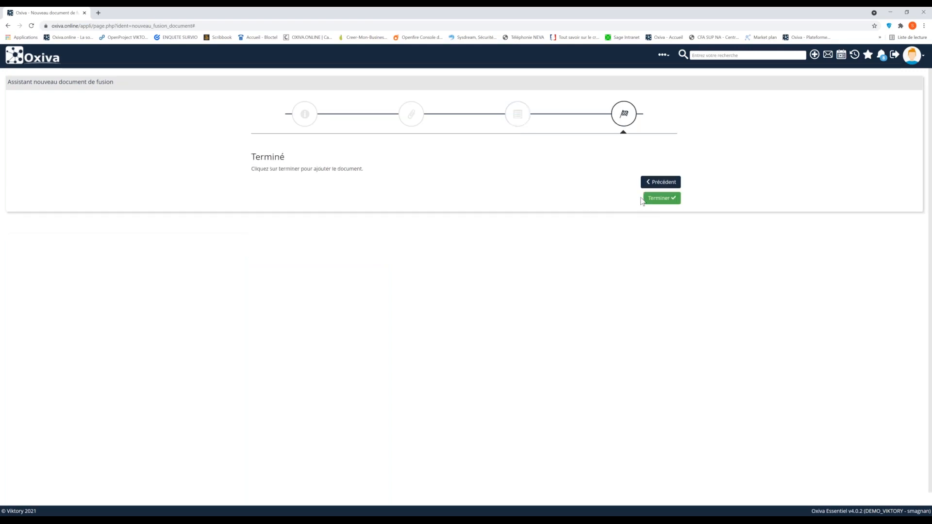
# Finish adding the merge document and open its record from the list of merge documents
pyautogui.click(658, 198)
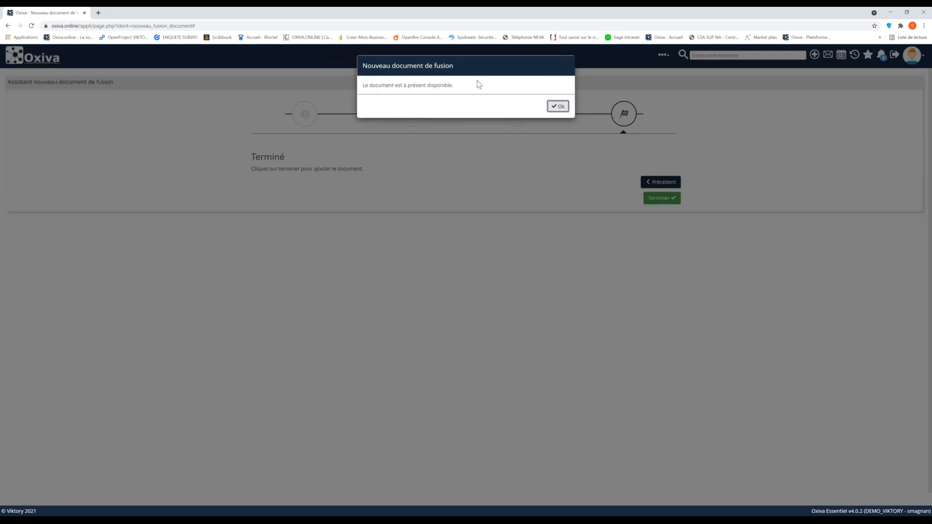
pyautogui.click(558, 107)
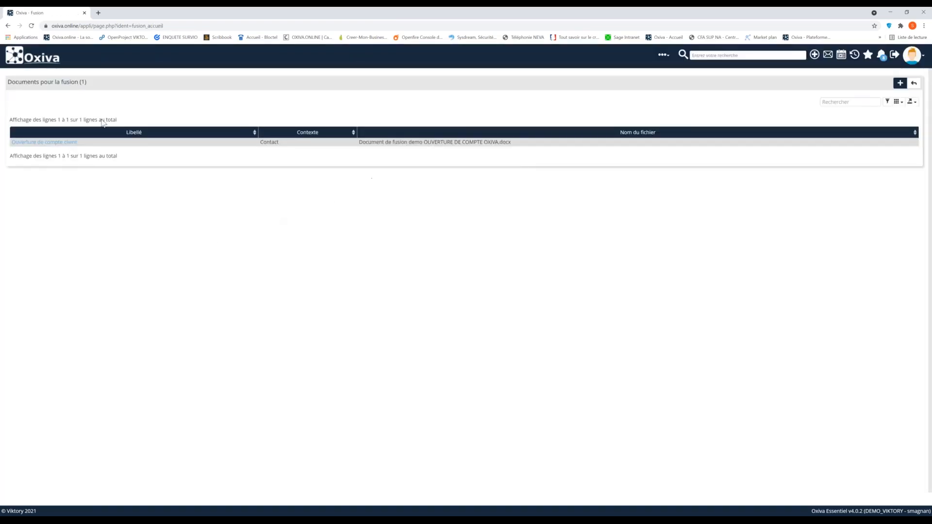
pyautogui.click(50, 143)
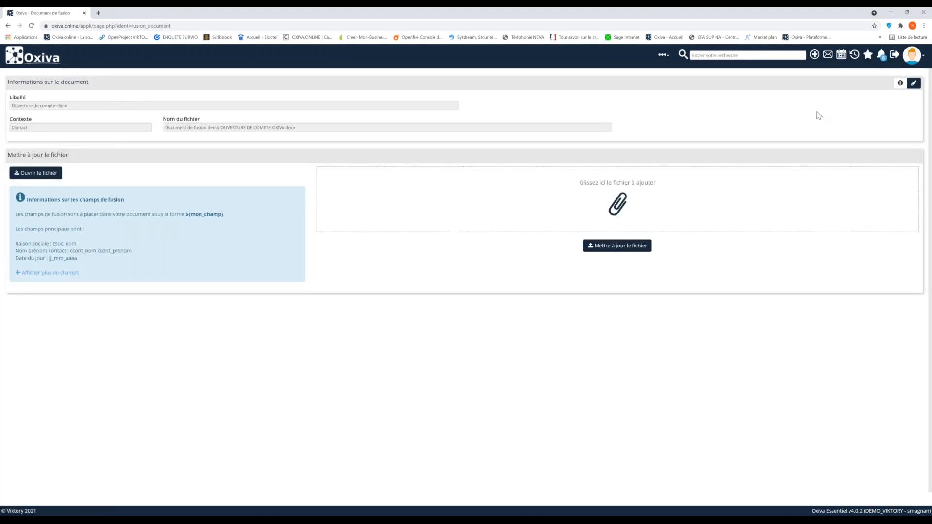
# Open the merge document's information for editing and check its label and the available context choices
pyautogui.click(914, 83)
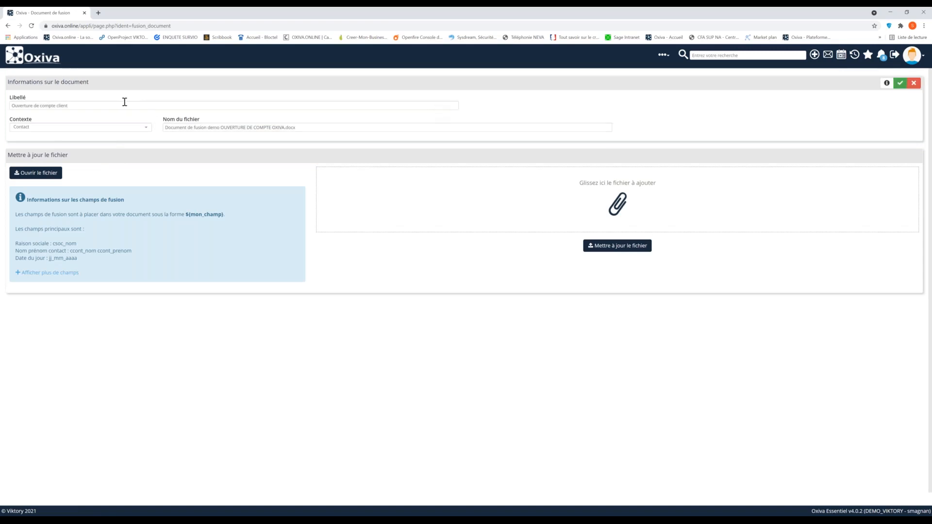
pyautogui.click(116, 101)
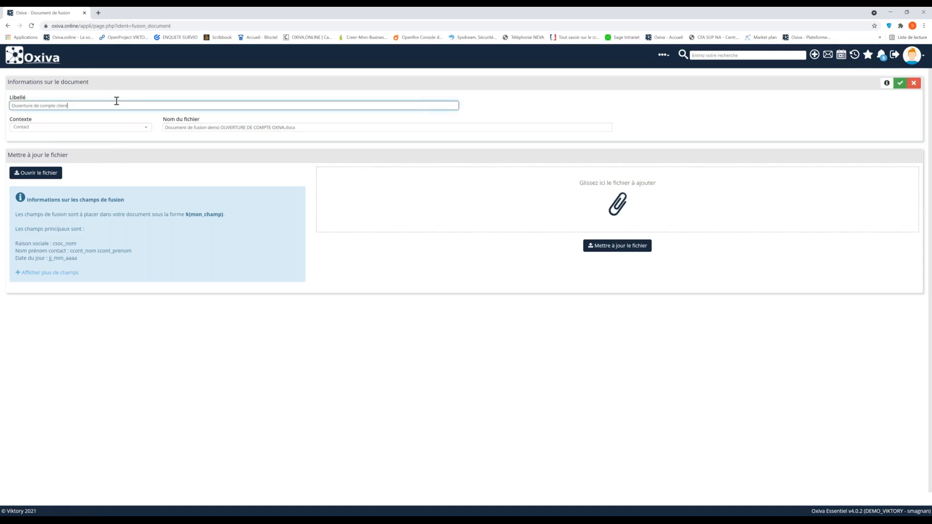
pyautogui.click(144, 129)
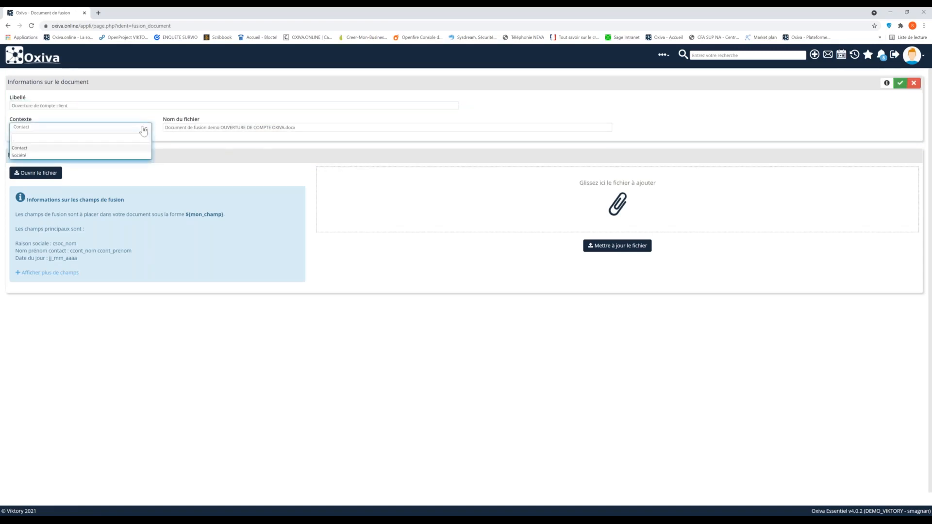
pyautogui.click(143, 129)
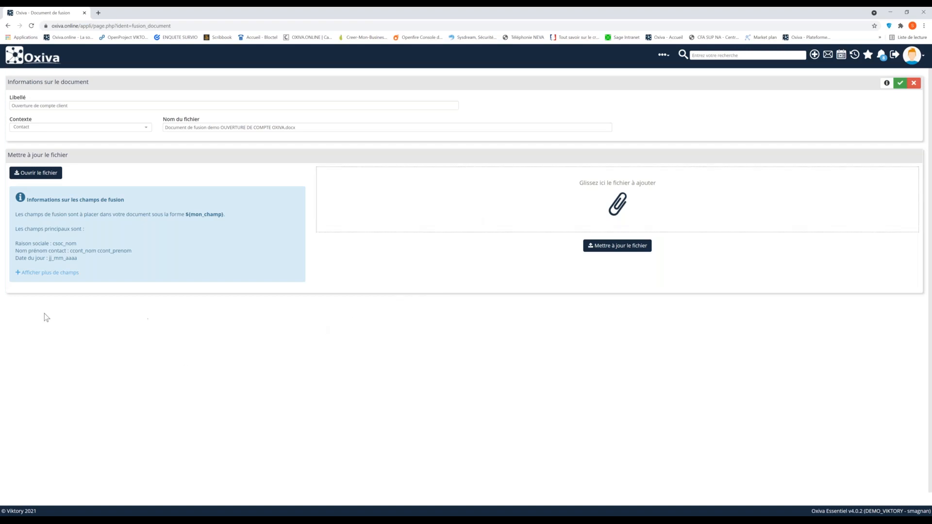
# Add the Word template as the replacement file and update the merge document's file with it
pyautogui.moveTo(46, 317); pyautogui.dragTo(379, 209)
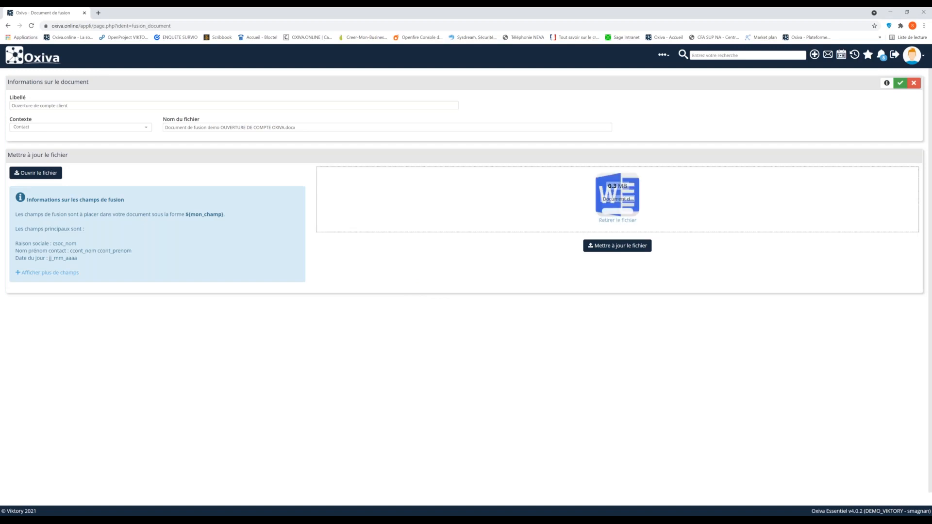
pyautogui.click(616, 249)
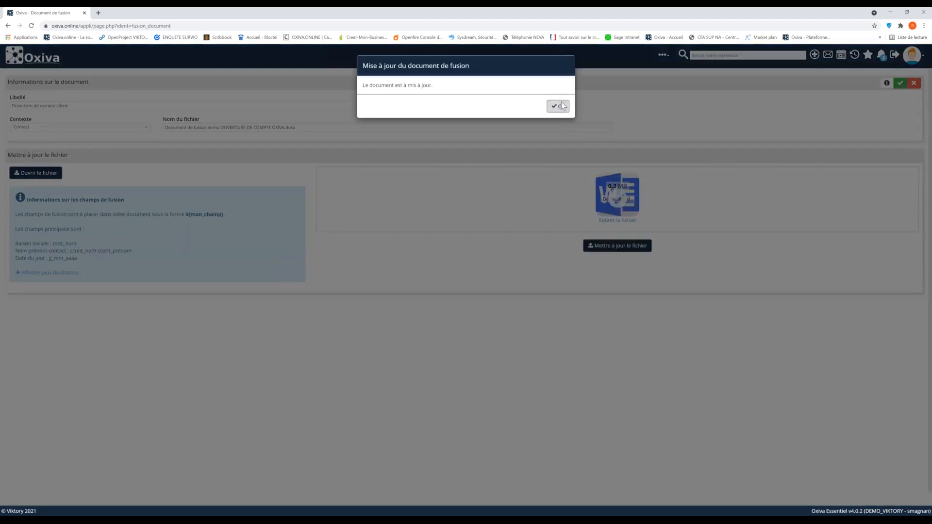
pyautogui.click(558, 107)
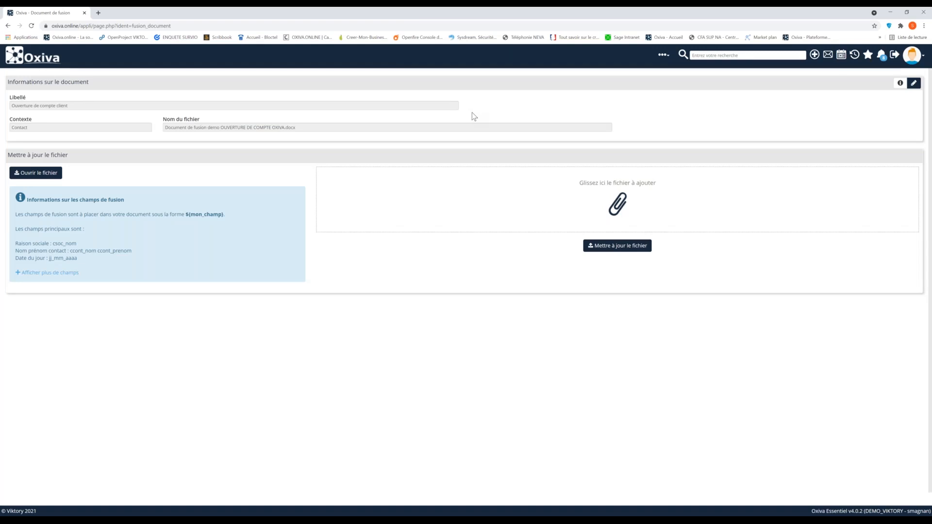
# Return to the home page, open the company PICARD ET FILS from the history, and open its default contact's record
pyautogui.click(47, 67)
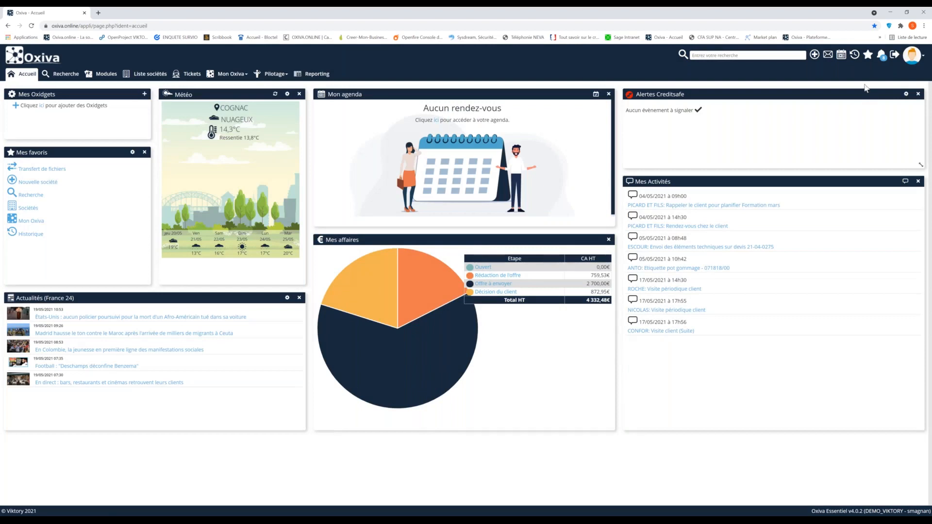
pyautogui.click(853, 56)
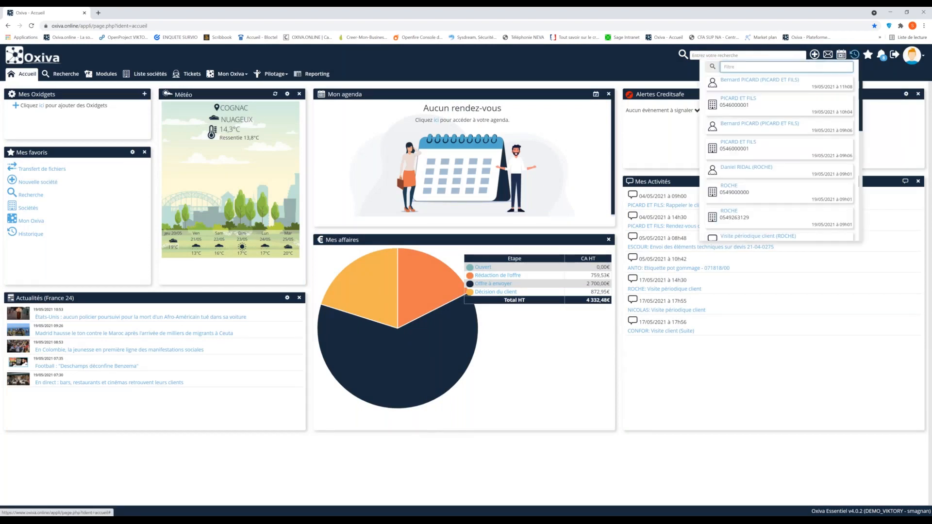
pyautogui.click(737, 101)
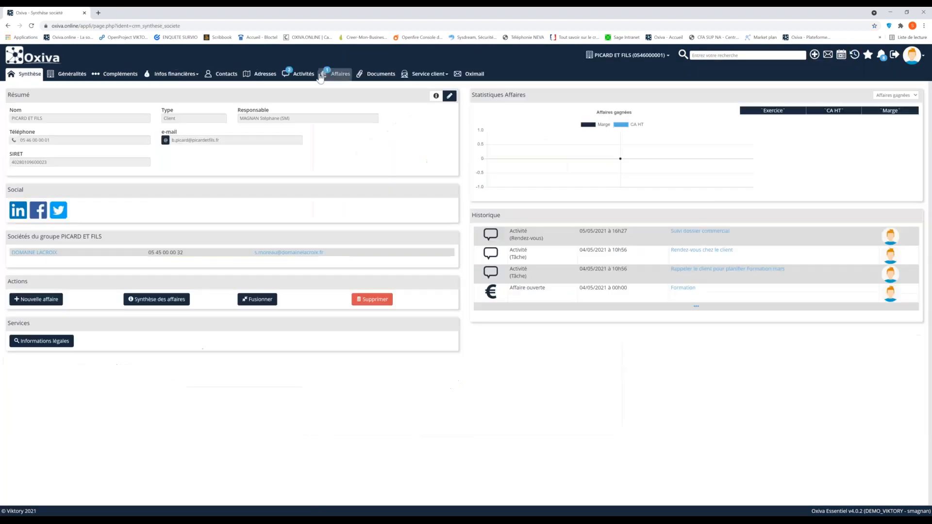
pyautogui.click(221, 73)
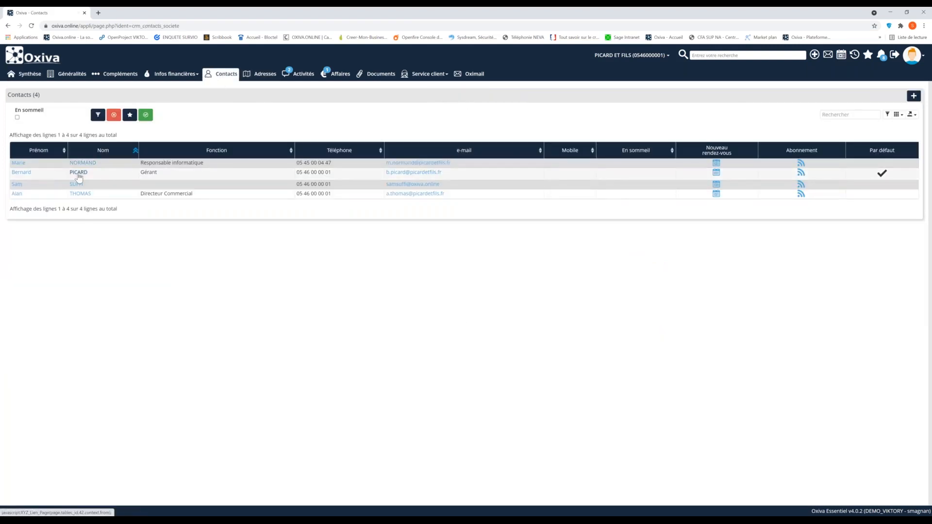
pyautogui.click(79, 174)
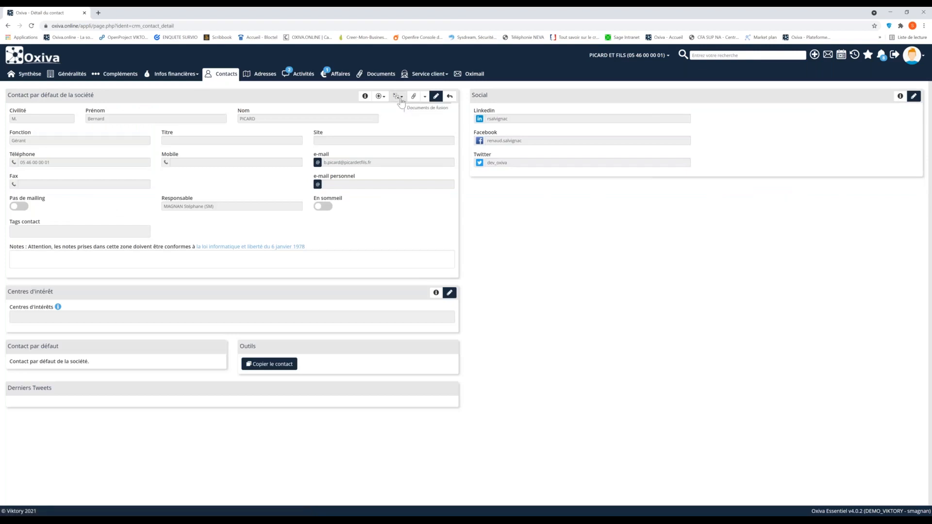
# Generate the merge document "Document de fusion demo OUVERTURE DE COMPTE OXIVA.docx" for this contact and open the downloaded file in Word
pyautogui.click(398, 96)
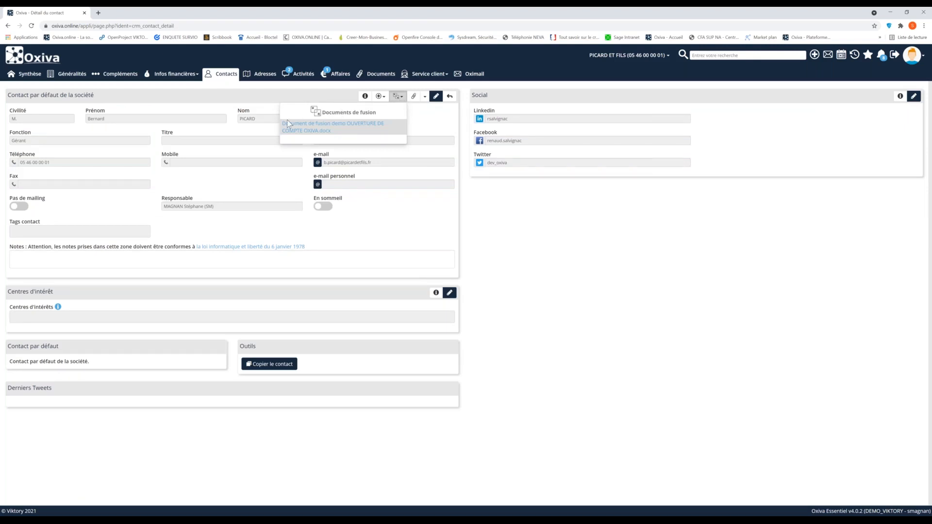
pyautogui.click(323, 131)
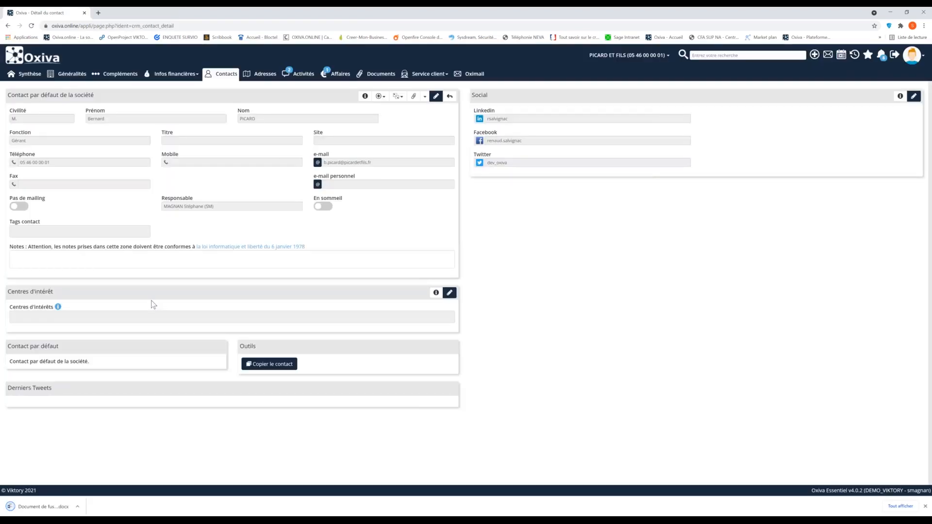
pyautogui.click(35, 508)
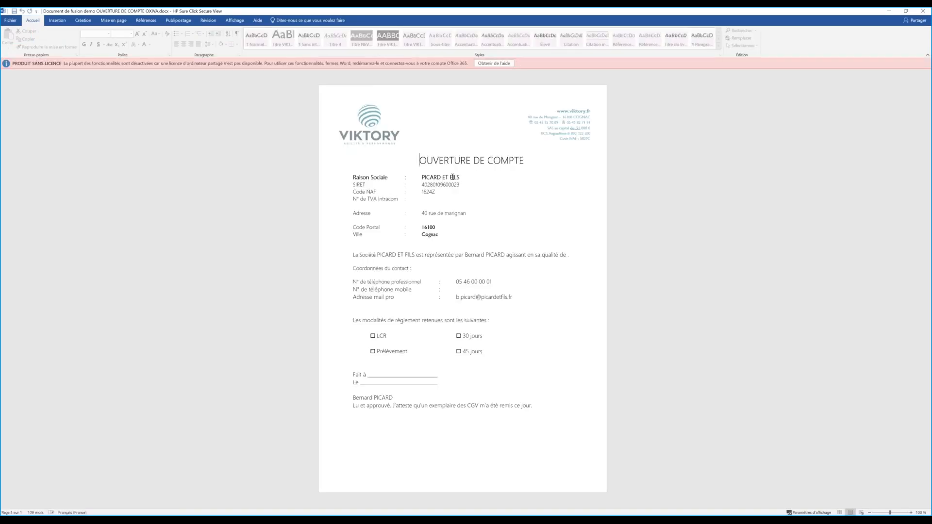
# Examine the merged company name, SIRET and signatory name in the generated account-opening document, and close it
pyautogui.click(468, 180)
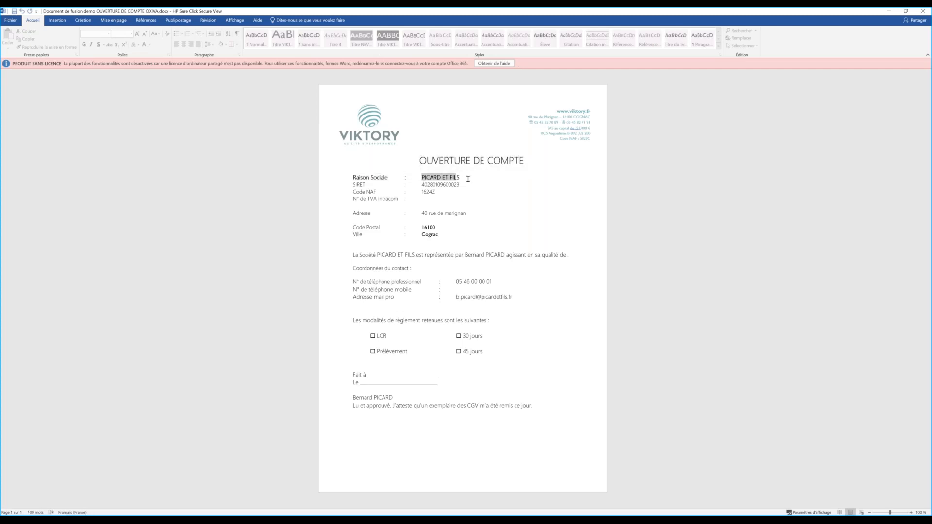
pyautogui.doubleClick(421, 186)
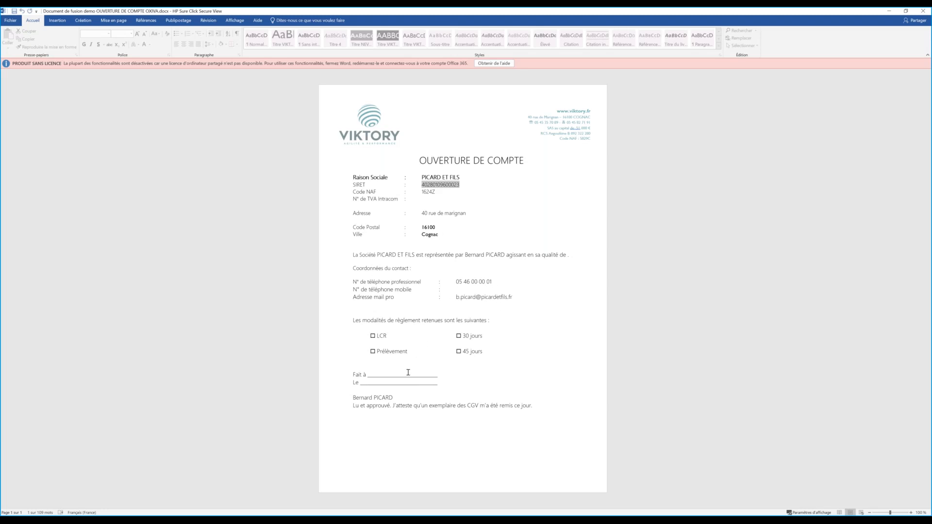
pyautogui.moveTo(396, 397); pyautogui.dragTo(350, 398)
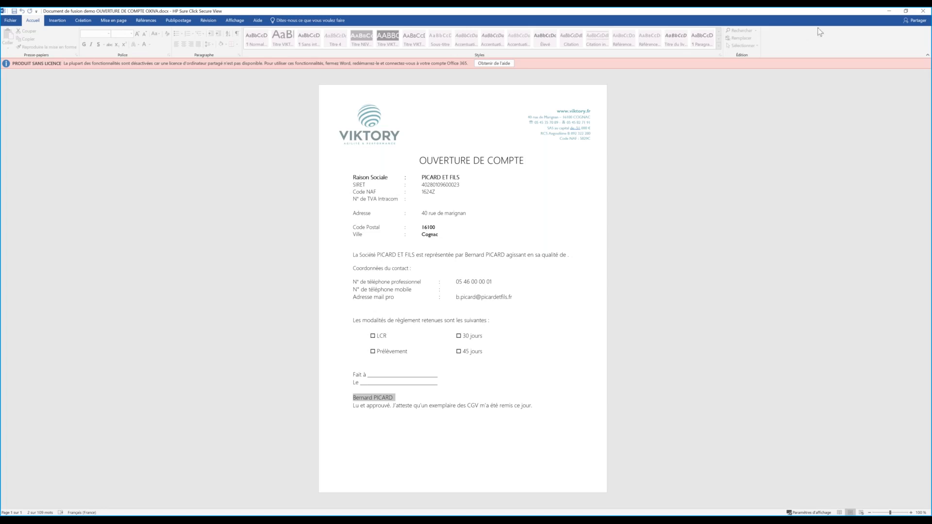
pyautogui.click(920, 11)
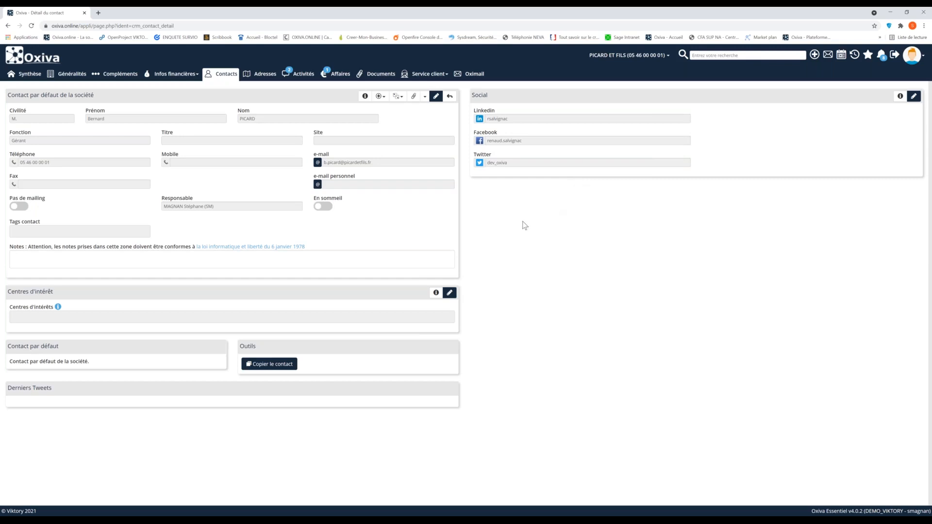
pyautogui.click(402, 100)
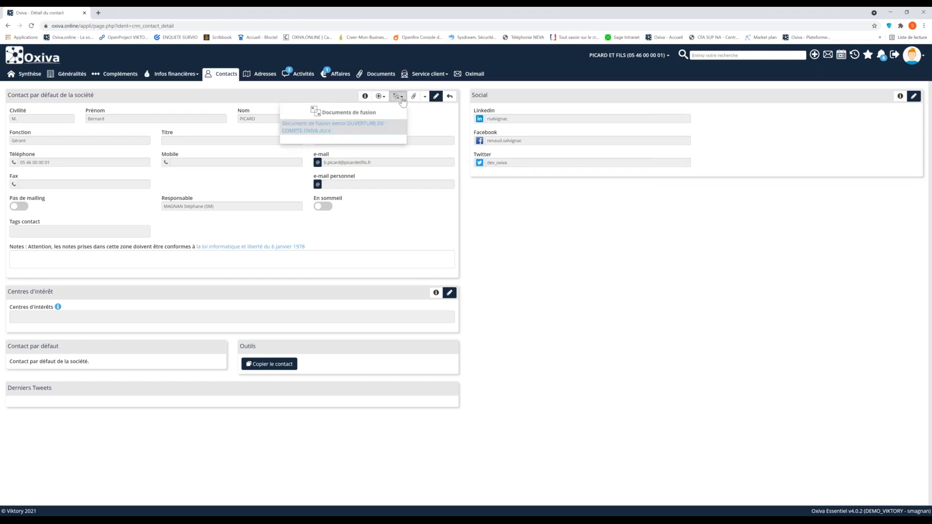
pyautogui.click(577, 258)
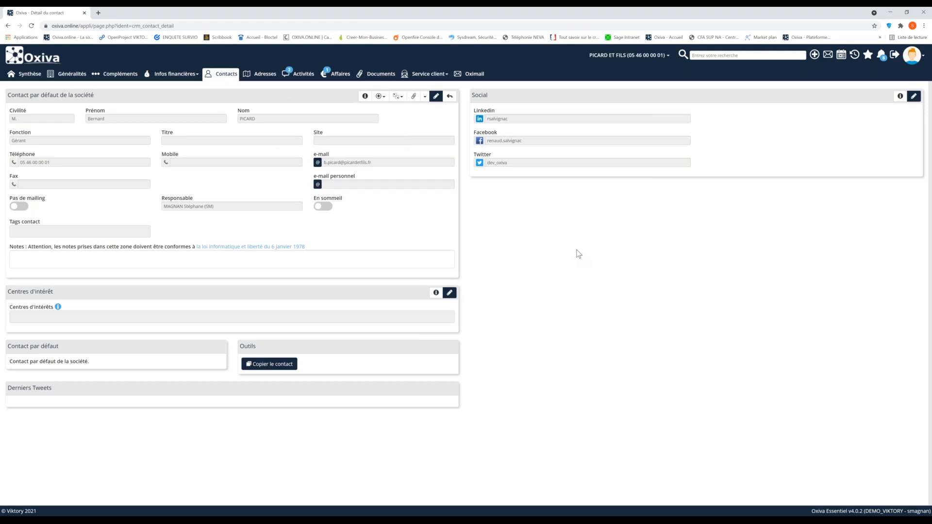